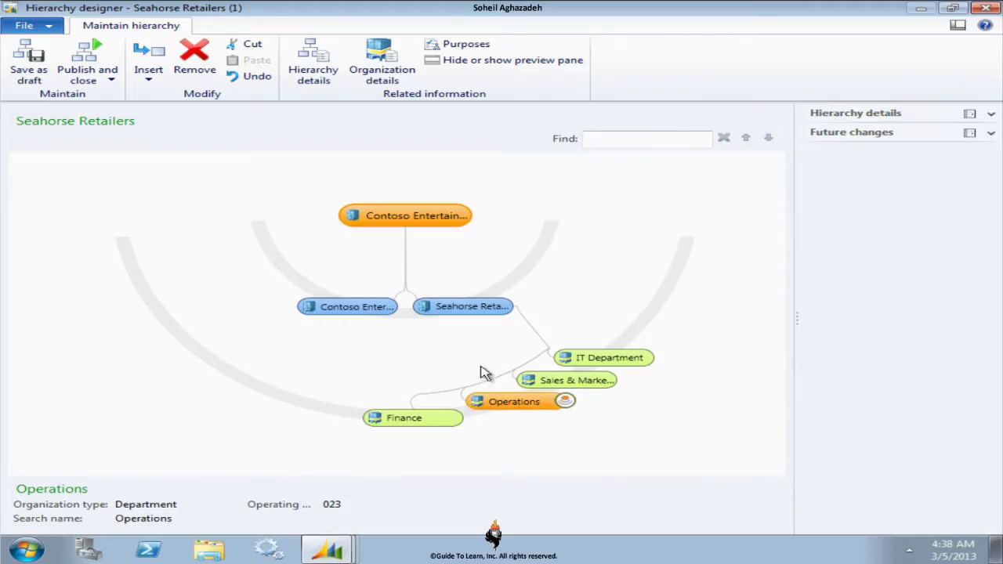
- Select the Seahorse Retailers top node and save the hierarchy as a draft
{"action": "left_click", "coordinate": [344, 309]}
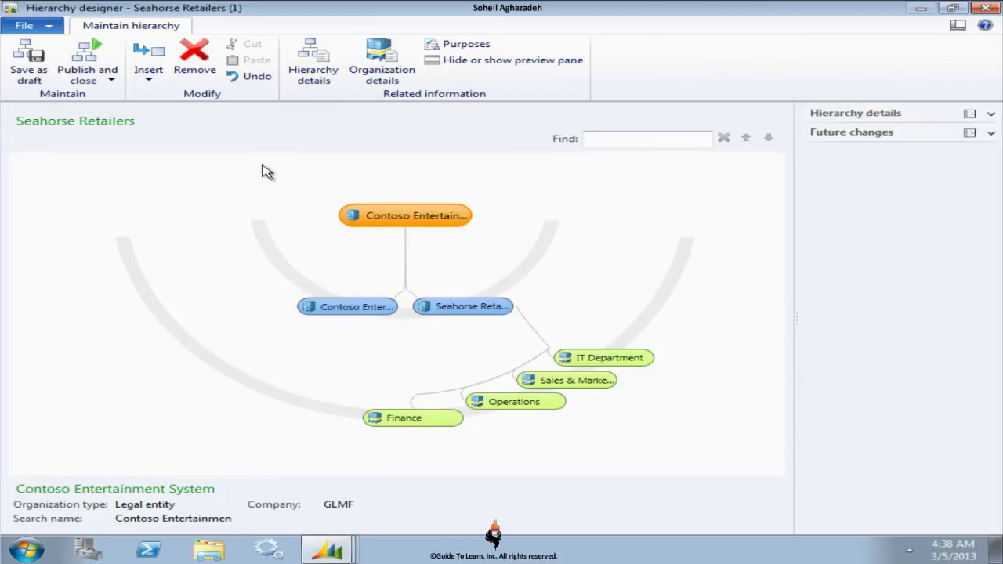
{"action": "left_click", "coordinate": [28, 72]}
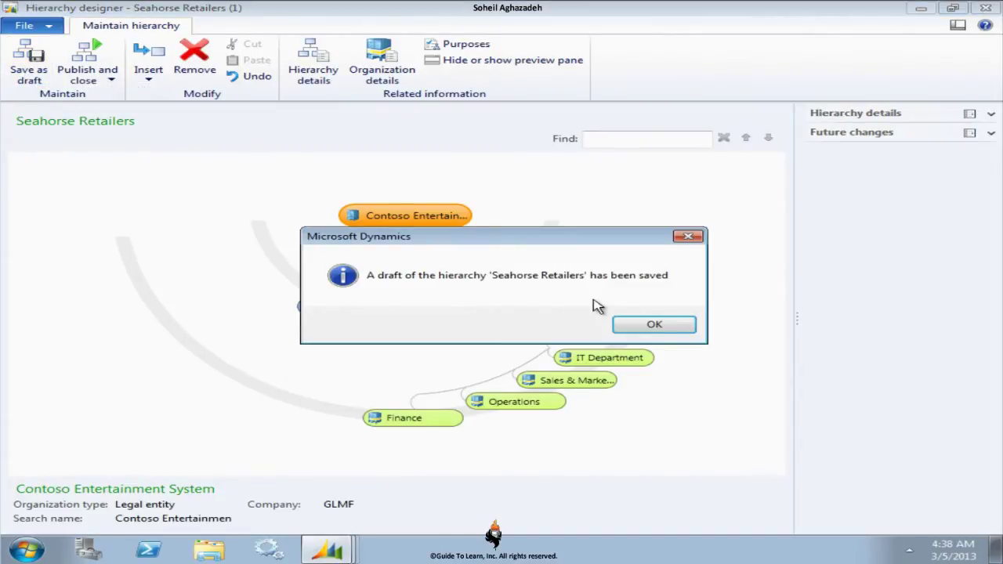
- Close the designer, reopen Seahorse Retailers from Organization hierarchies, and resume editing its existing draft
{"action": "left_click", "coordinate": [655, 325]}
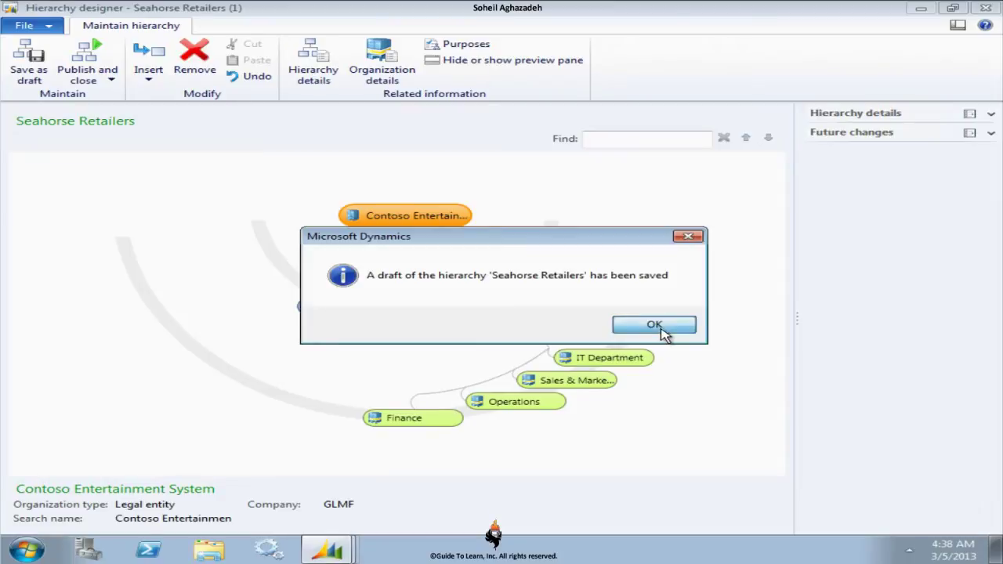
{"action": "left_click", "coordinate": [983, 10]}
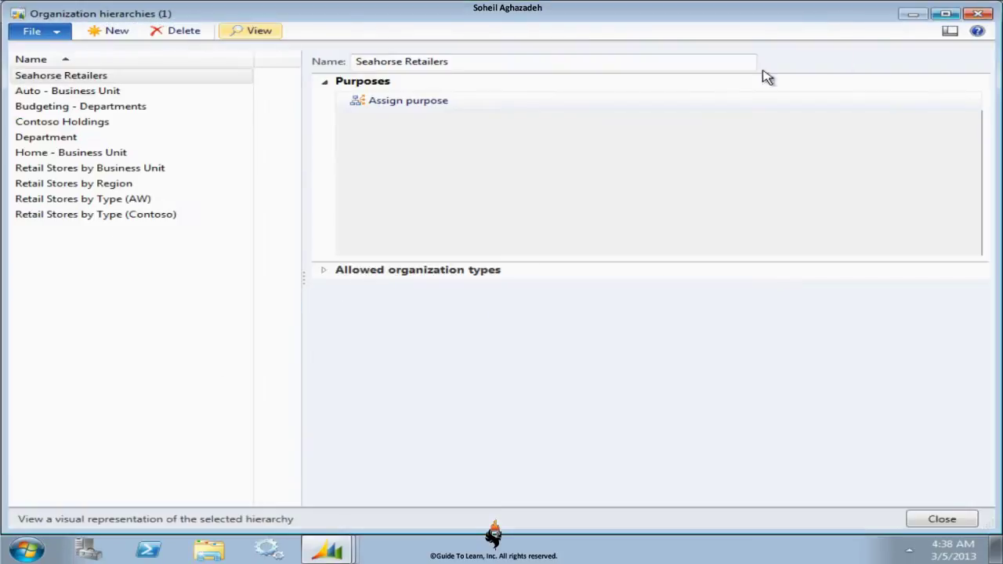
{"action": "left_click", "coordinate": [941, 518]}
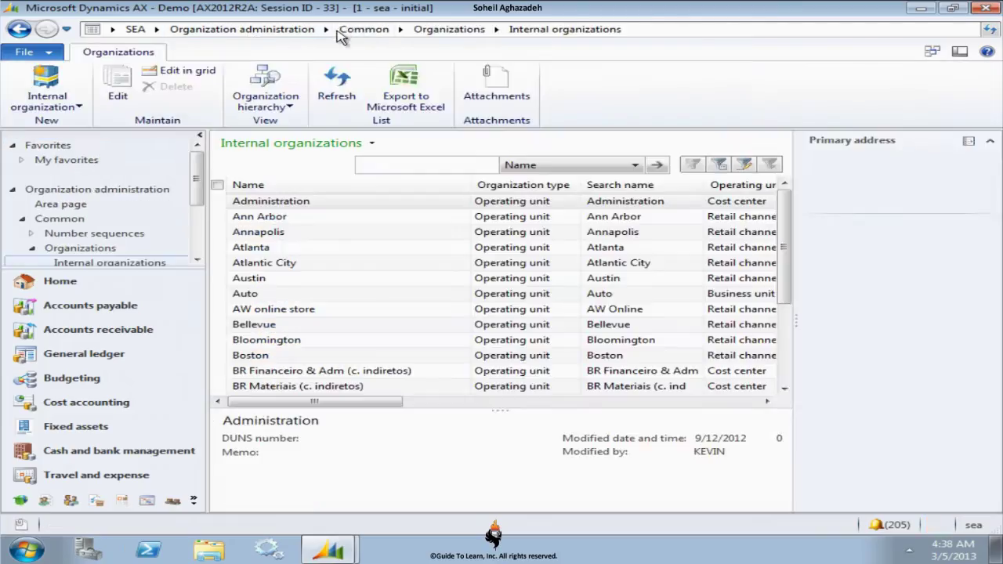
{"action": "left_click", "coordinate": [295, 31]}
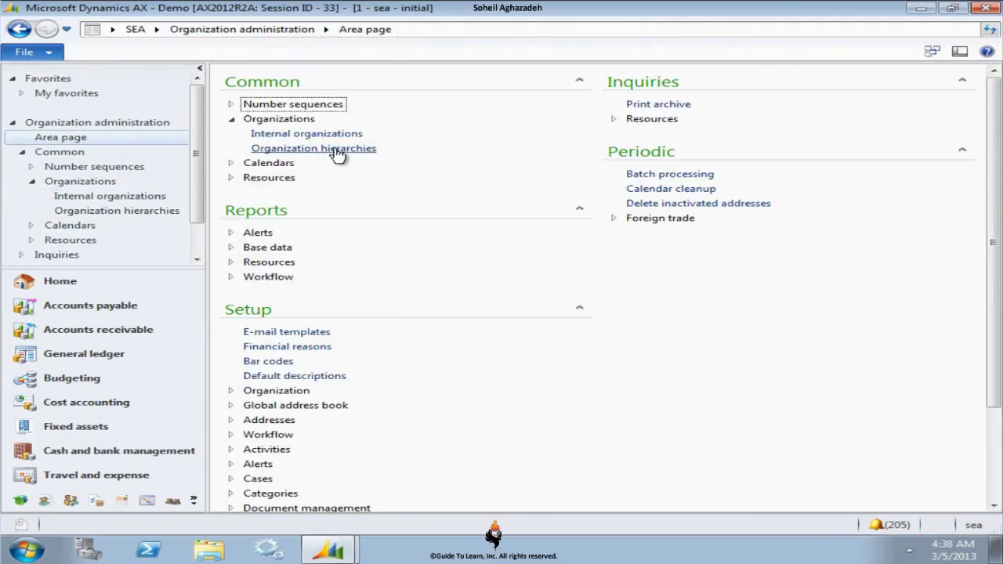
{"action": "left_click", "coordinate": [340, 150]}
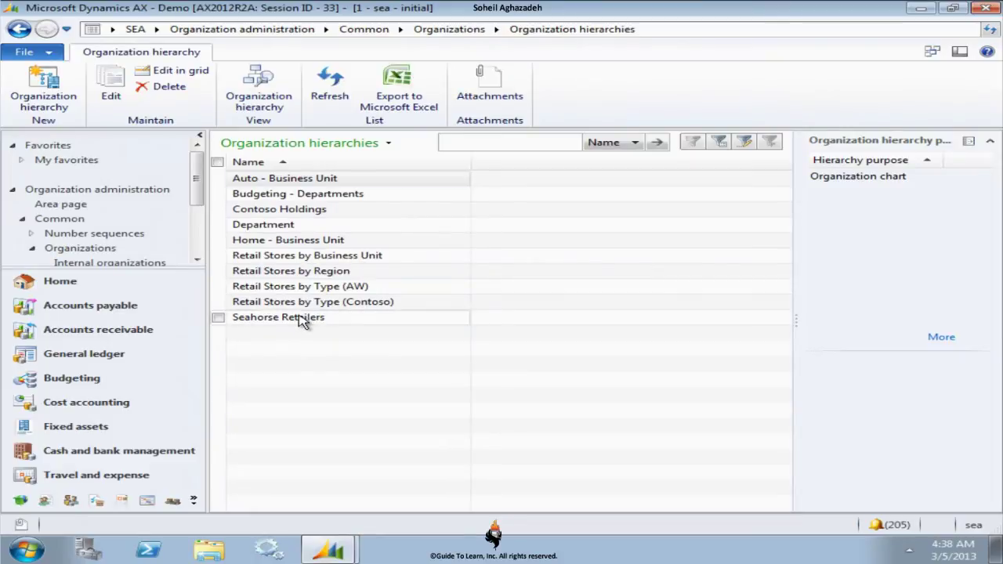
{"action": "double_click", "coordinate": [310, 318]}
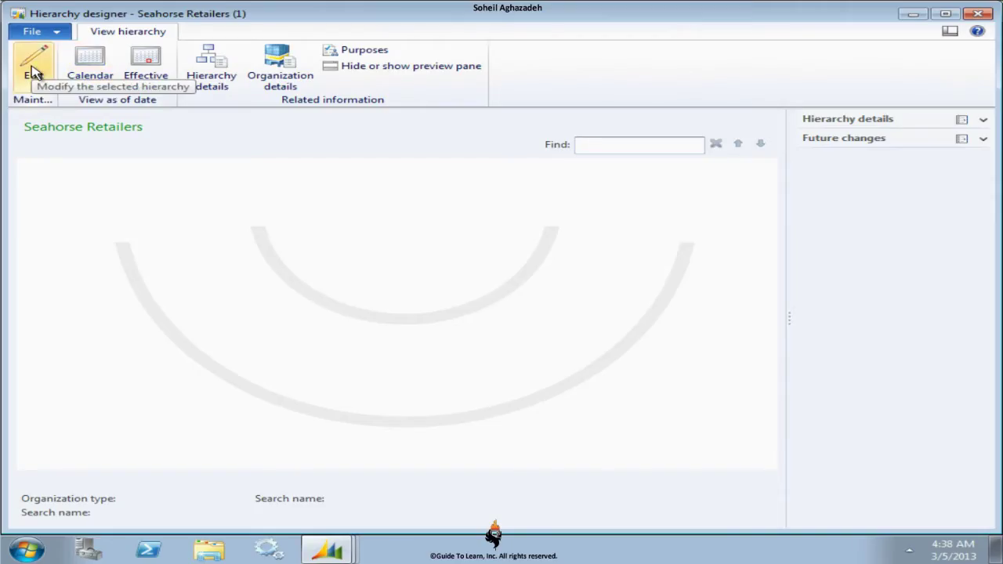
{"action": "left_click", "coordinate": [18, 82]}
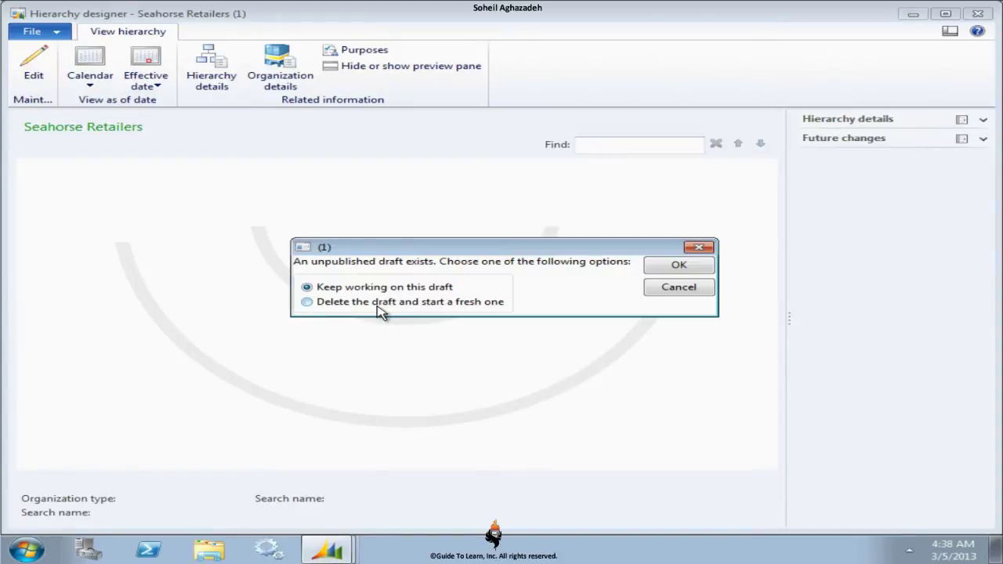
{"action": "left_click", "coordinate": [679, 264]}
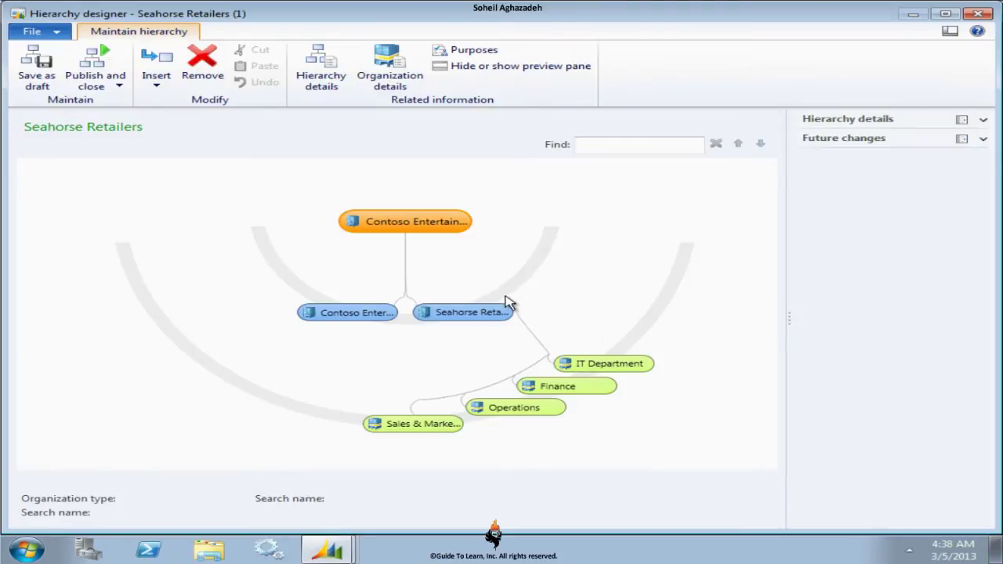
- Publish the Seahorse Retailers hierarchy effective 1/1/13 in the Pacific Time zone and confirm
{"action": "left_click", "coordinate": [470, 311]}
{"action": "left_click", "coordinate": [95, 71]}
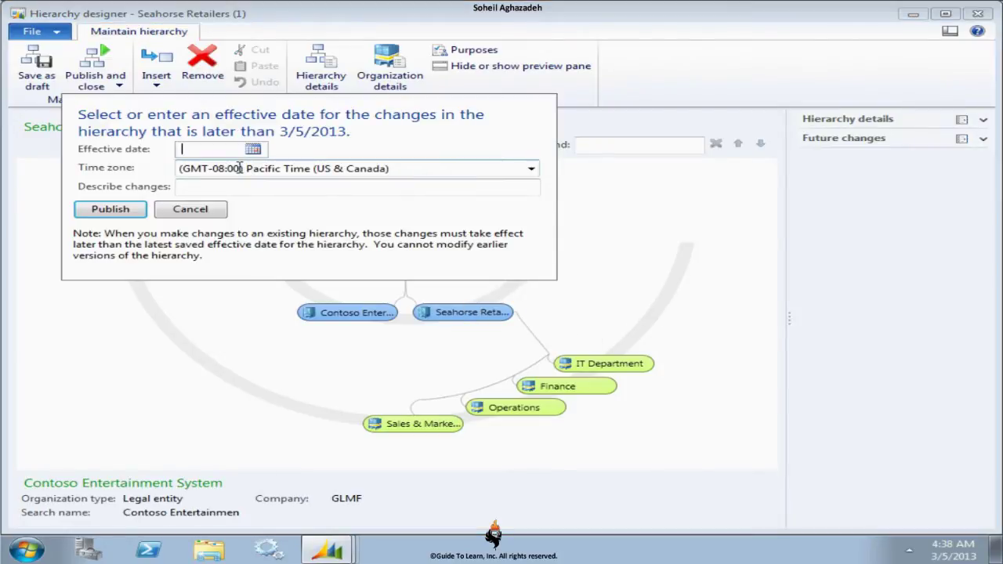
{"action": "type", "text": "1/1/13"}
{"action": "key", "text": "Tab"}
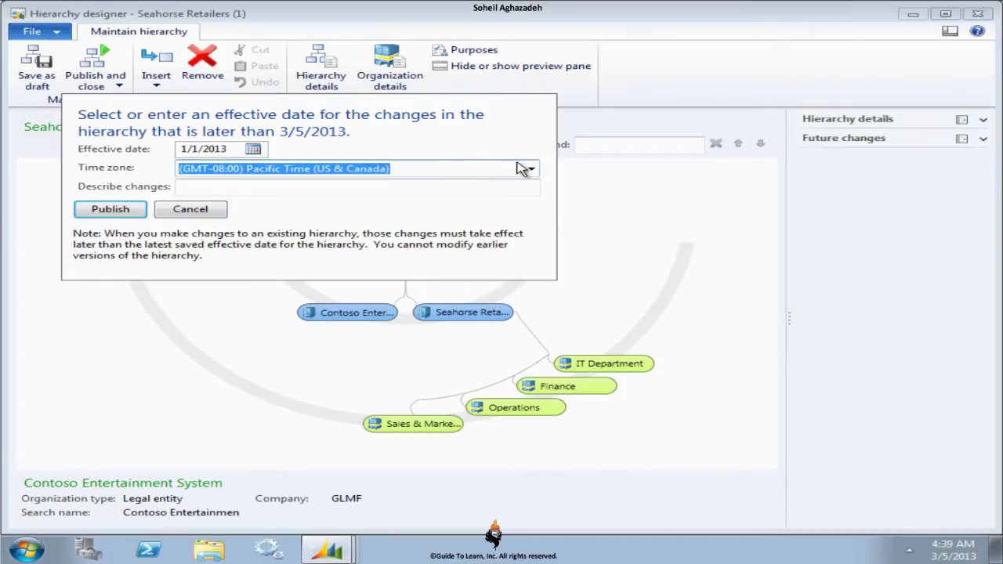
{"action": "left_click", "coordinate": [532, 169]}
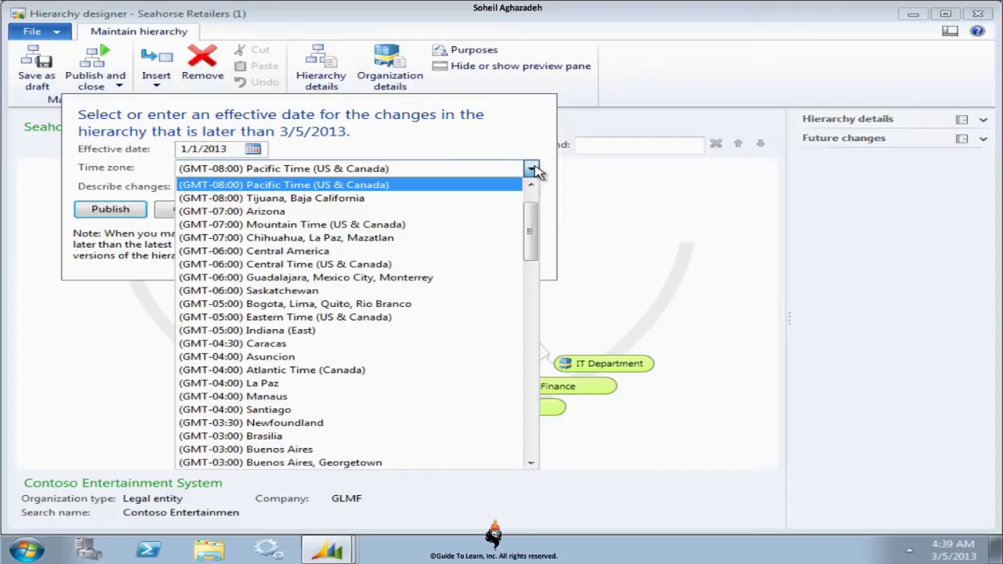
{"action": "left_click", "coordinate": [534, 169]}
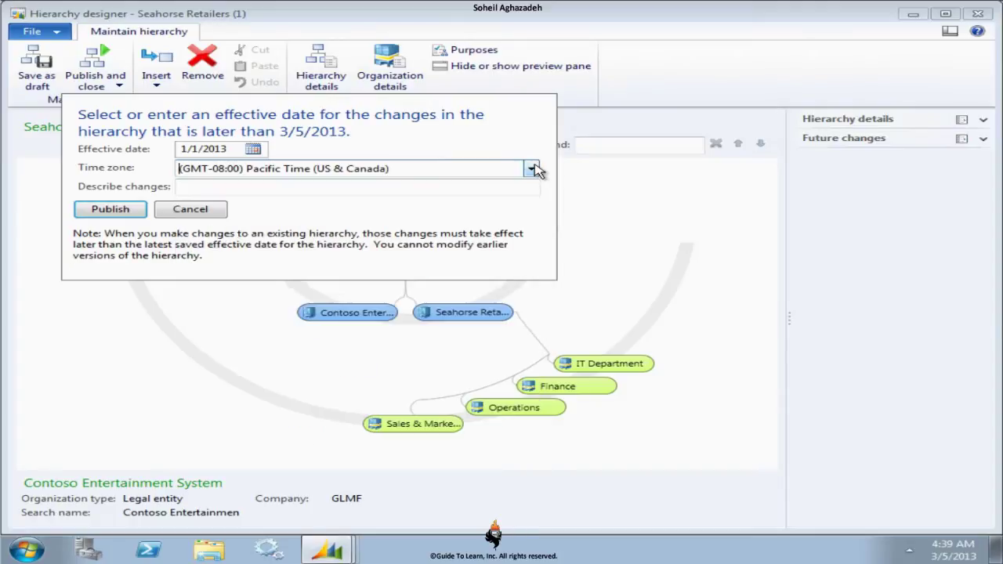
{"action": "left_click", "coordinate": [115, 213]}
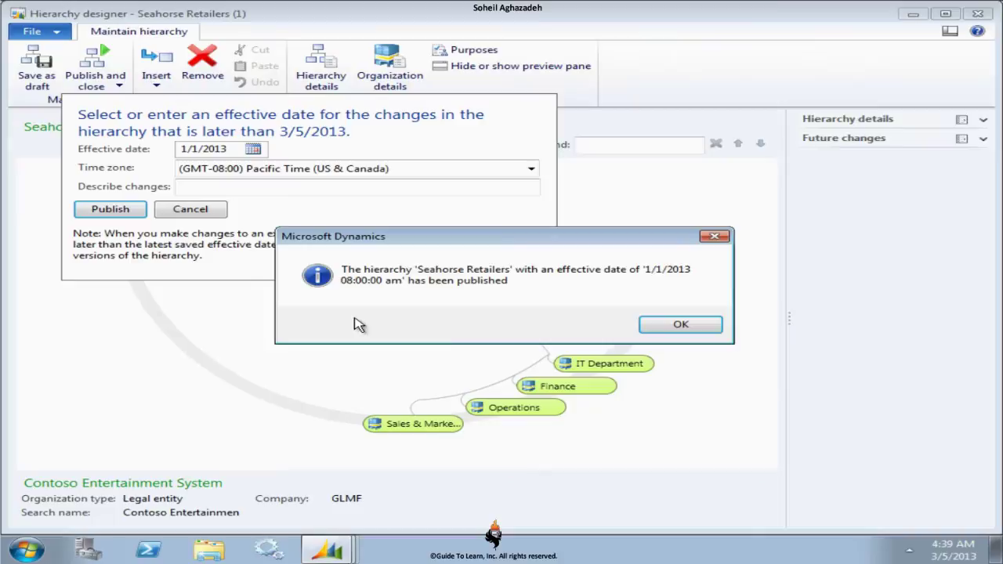
{"action": "left_click", "coordinate": [684, 324]}
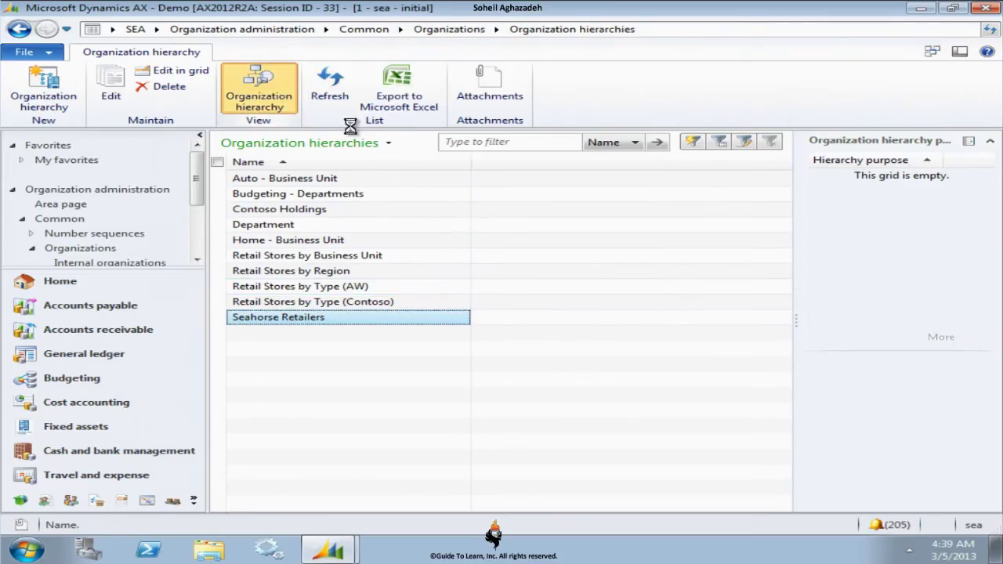
- View the published Seahorse Retailers hierarchy and inspect its assigned purposes in a maximized Purposes window
{"action": "left_click", "coordinate": [259, 88]}
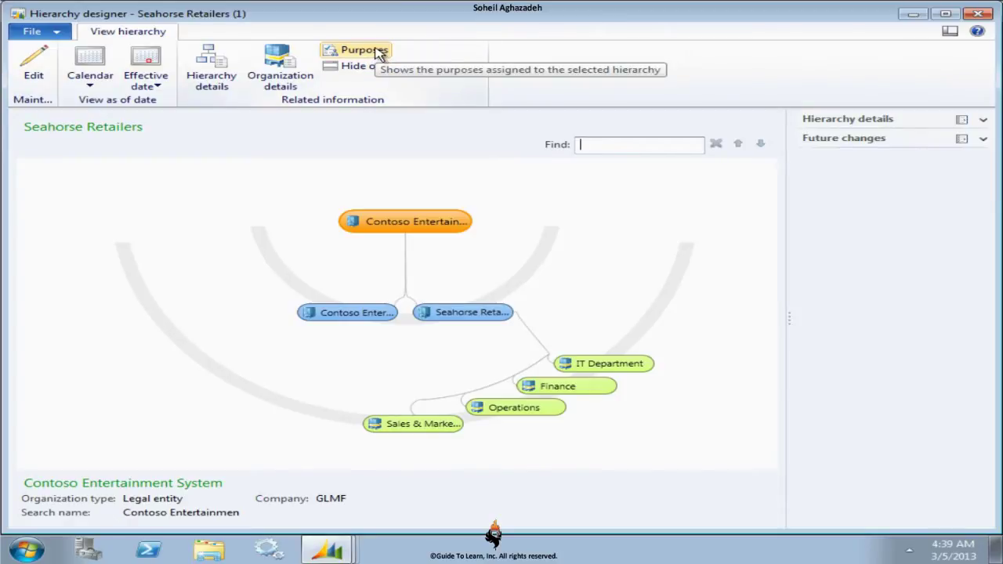
{"action": "left_click", "coordinate": [379, 53]}
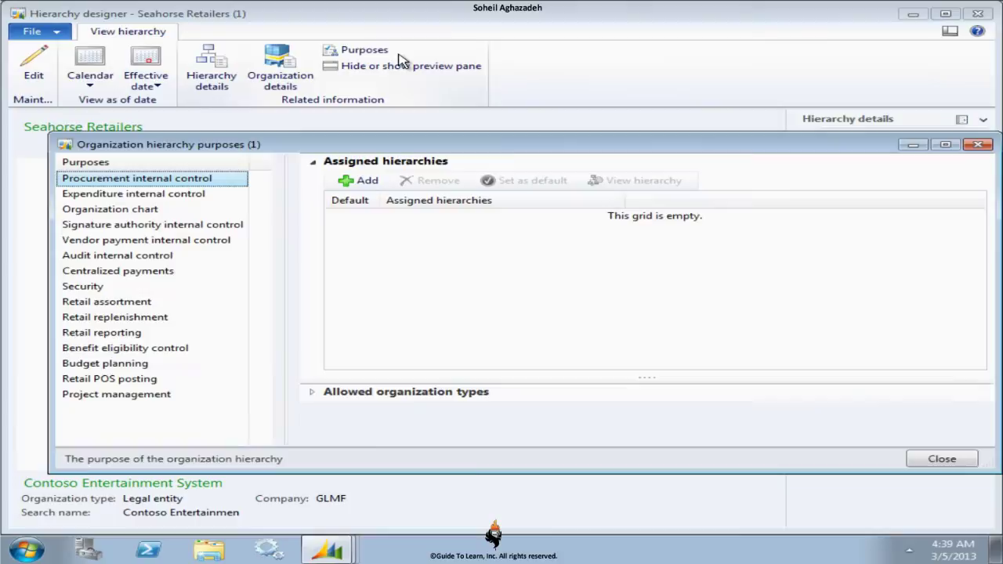
{"action": "left_click", "coordinate": [946, 145]}
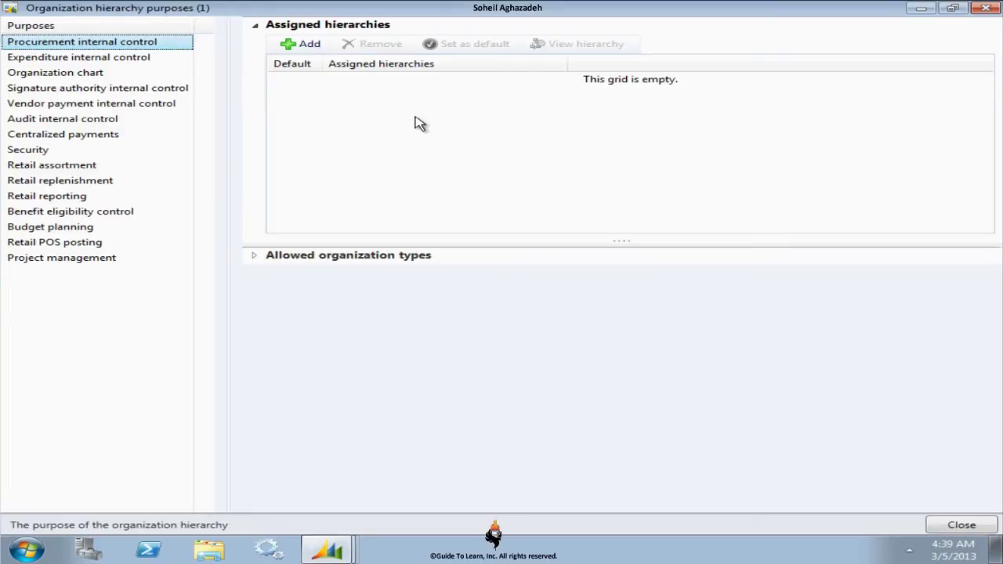
{"action": "left_click", "coordinate": [957, 526]}
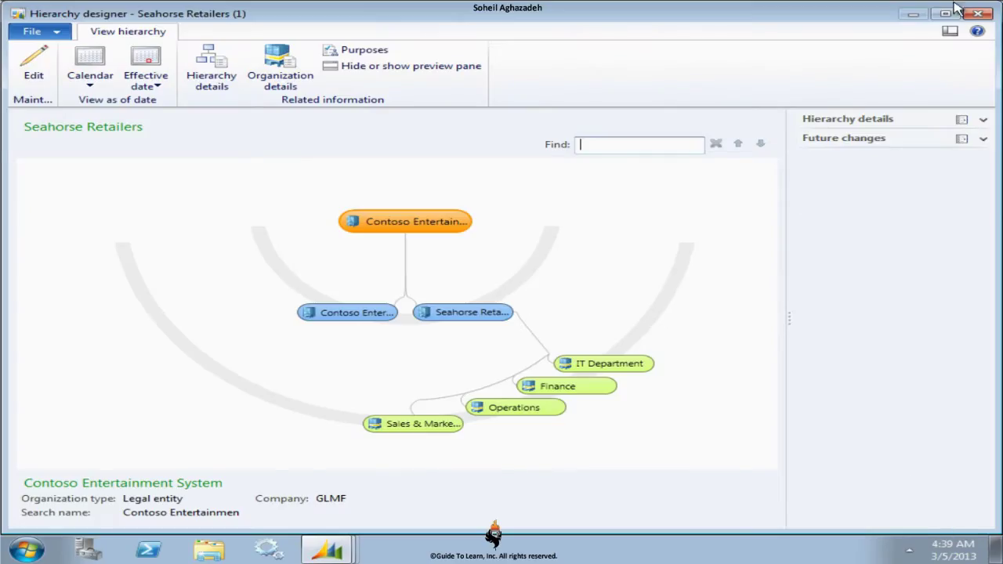
- Close the designer and open Organization hierarchy purposes from Setup > Organization on the area page
{"action": "left_click", "coordinate": [976, 14]}
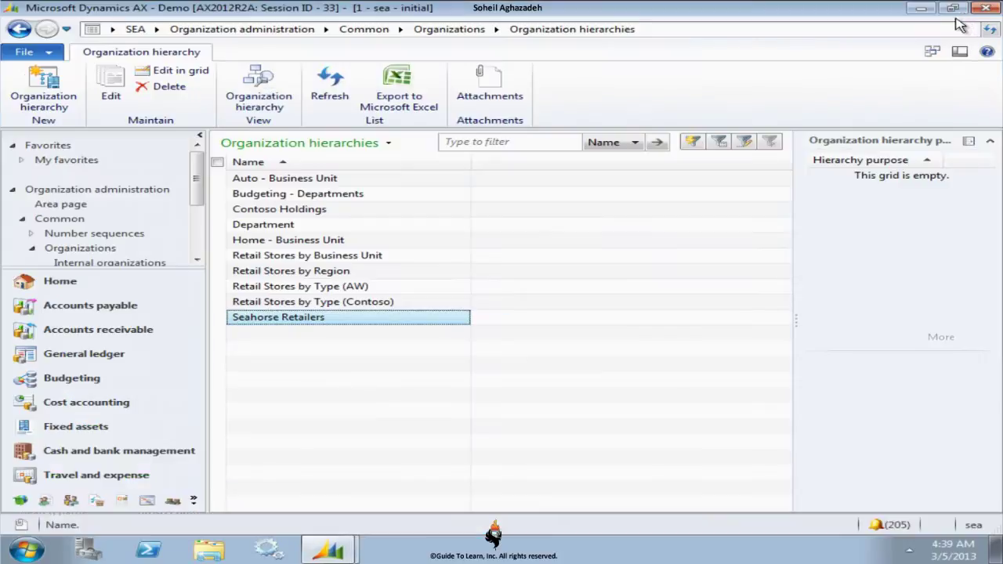
{"action": "left_click", "coordinate": [262, 31]}
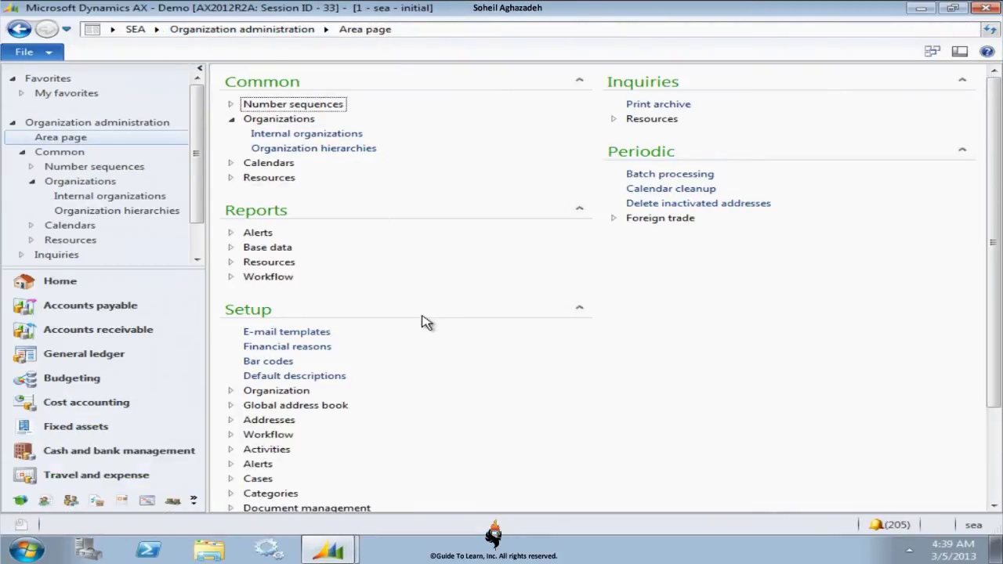
{"action": "left_click", "coordinate": [231, 390]}
{"action": "scroll", "coordinate": [392, 397], "scroll_direction": "down", "scroll_amount": 1}
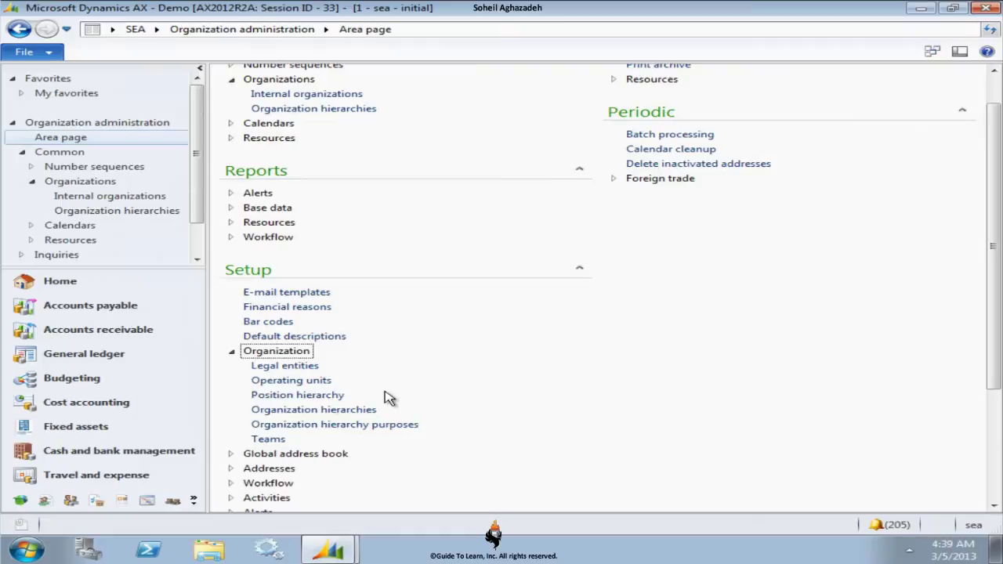
{"action": "left_click", "coordinate": [382, 430]}
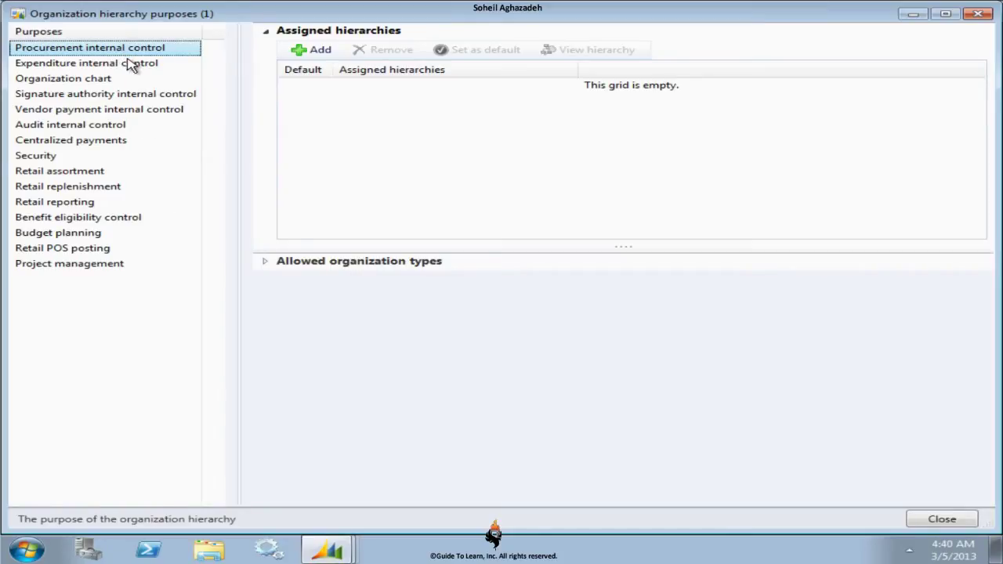
{"action": "left_click", "coordinate": [98, 155]}
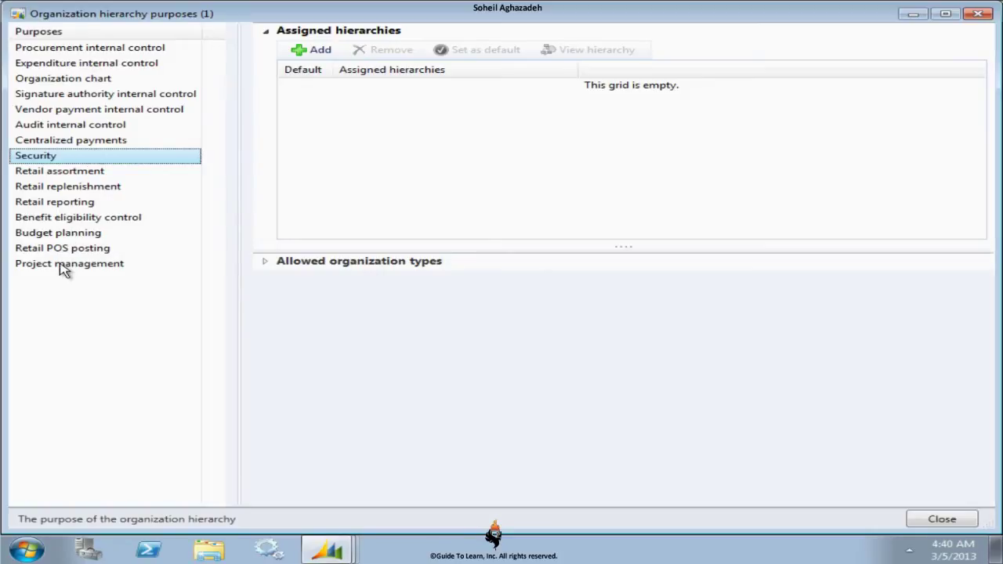
{"action": "left_click", "coordinate": [112, 50]}
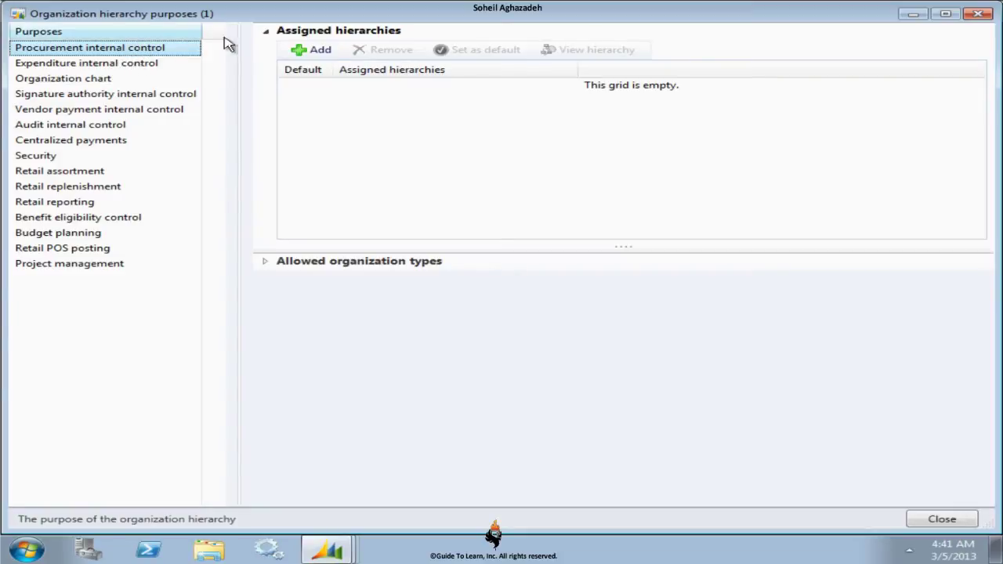
- Review assigned hierarchies for Procurement, Expenditure, Organization chart and Signature authority internal control
{"action": "left_click", "coordinate": [188, 49]}
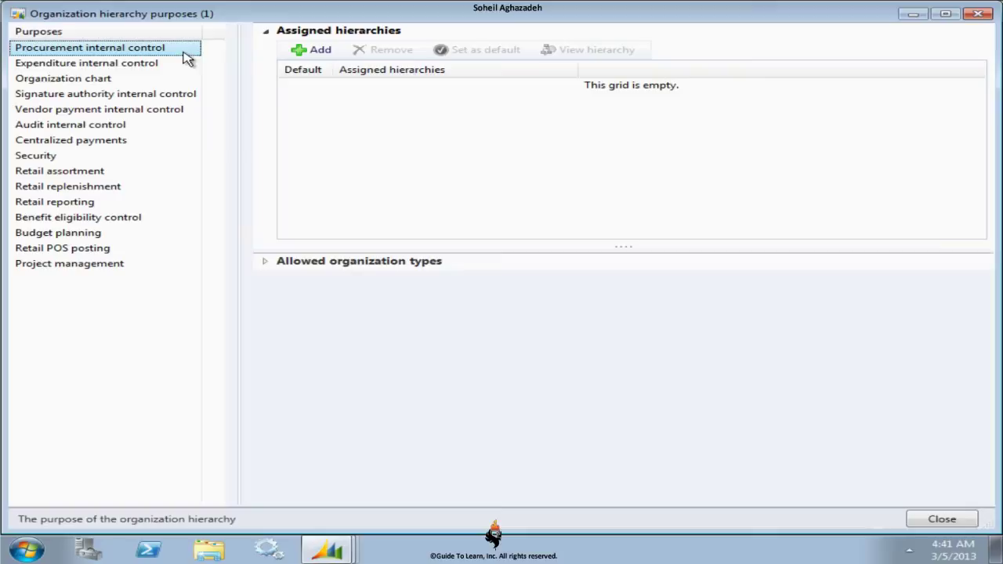
{"action": "left_click", "coordinate": [145, 70]}
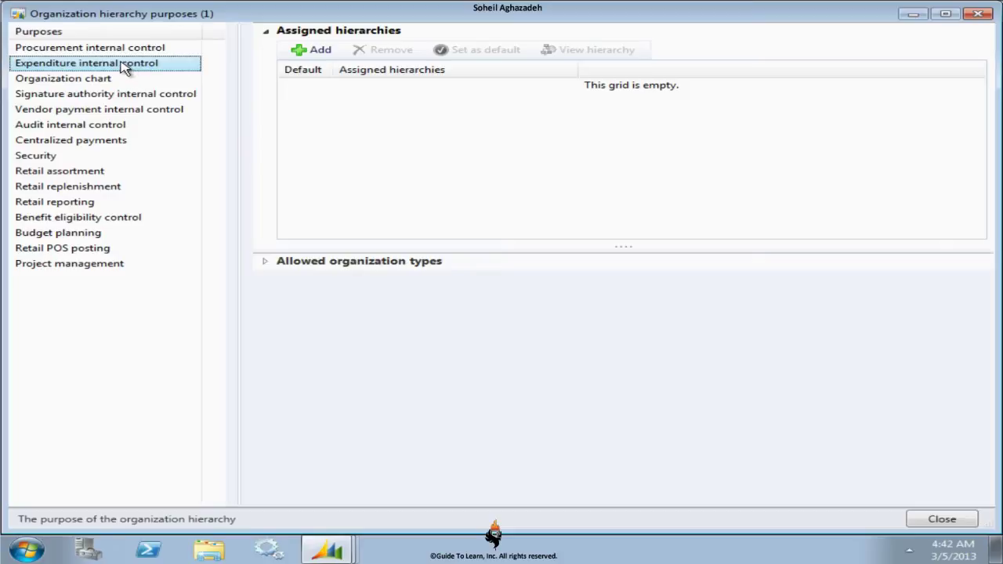
{"action": "left_click", "coordinate": [126, 78]}
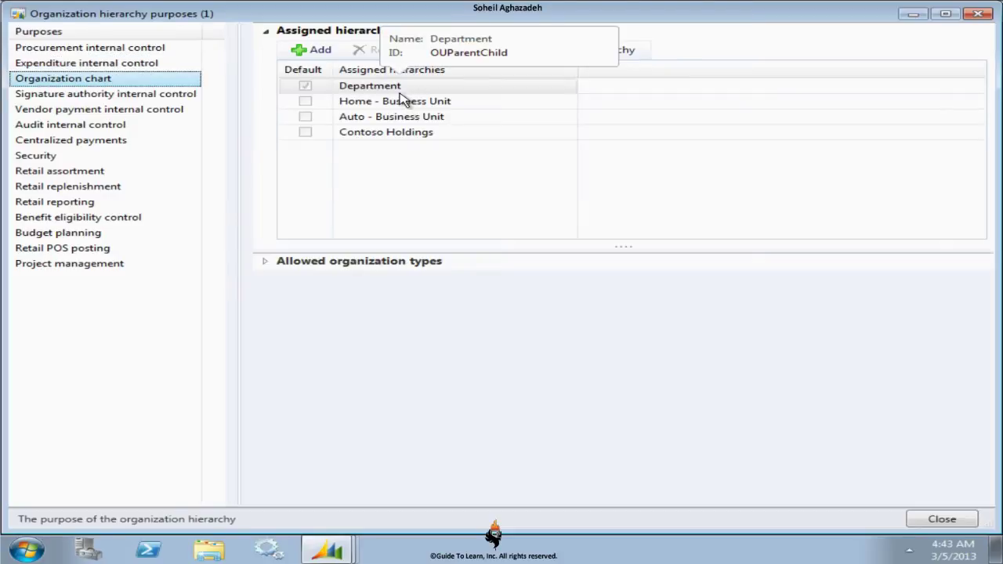
{"action": "left_click", "coordinate": [150, 96]}
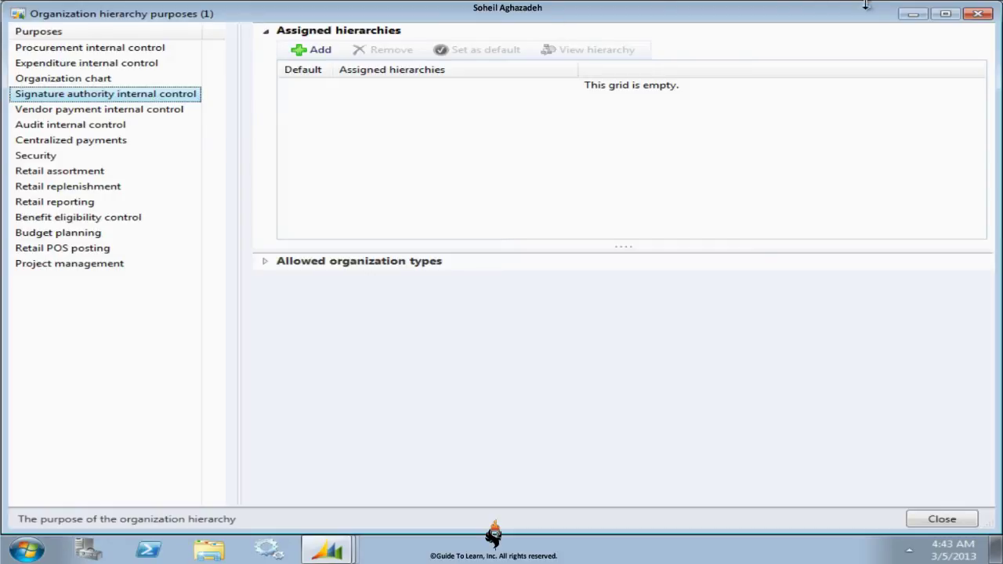
- Minimize the purposes form, expand Setup > Signing limits on the area page, then restore the form
{"action": "left_click", "coordinate": [907, 14]}
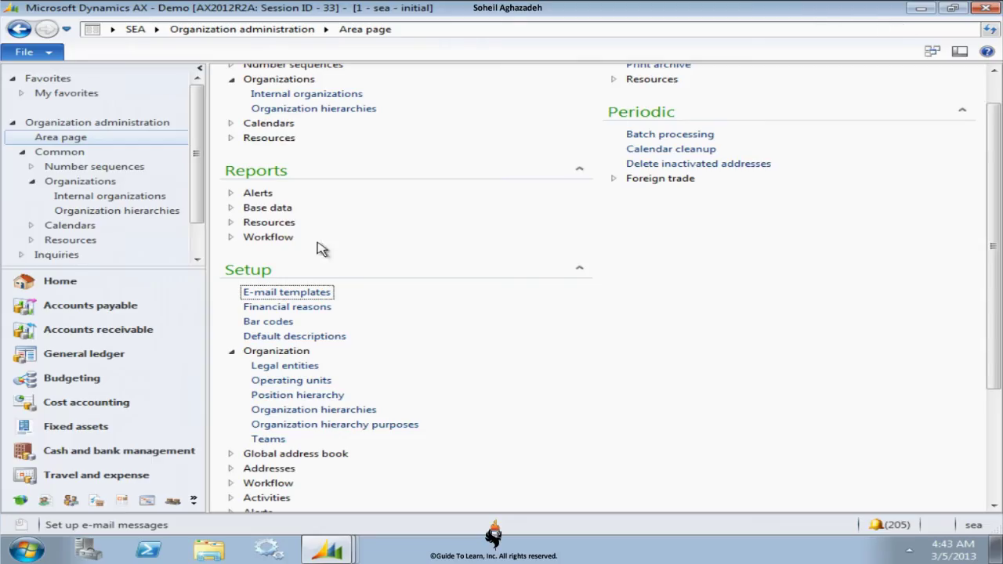
{"action": "scroll", "coordinate": [341, 423], "scroll_direction": "down", "scroll_amount": 4}
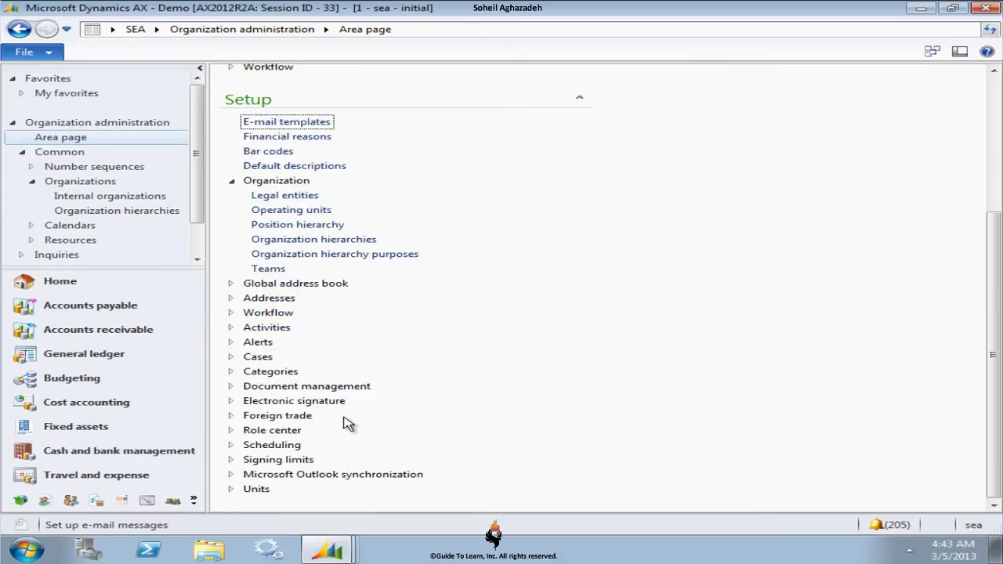
{"action": "left_click", "coordinate": [234, 459]}
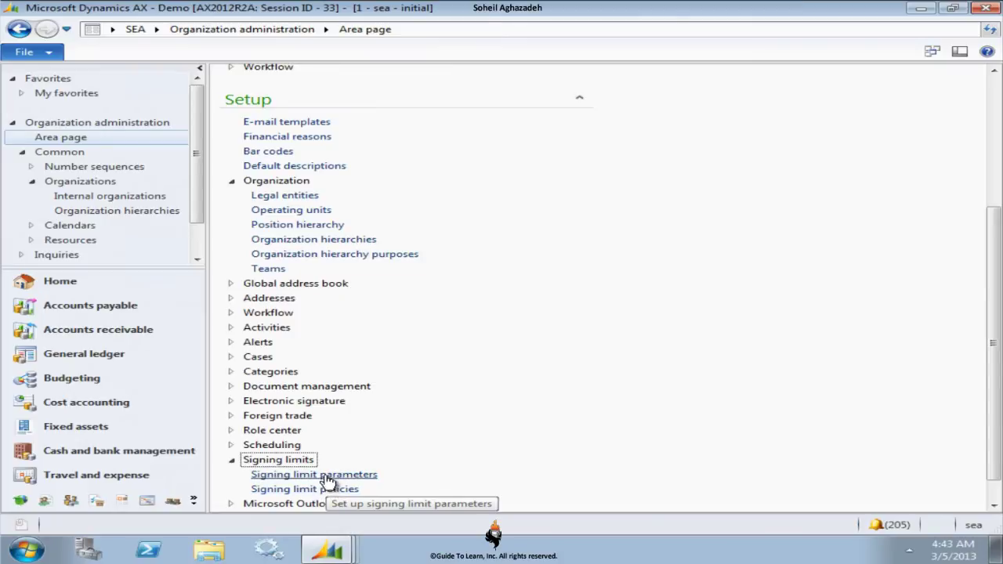
{"action": "left_click", "coordinate": [323, 548]}
{"action": "left_click", "coordinate": [333, 517]}
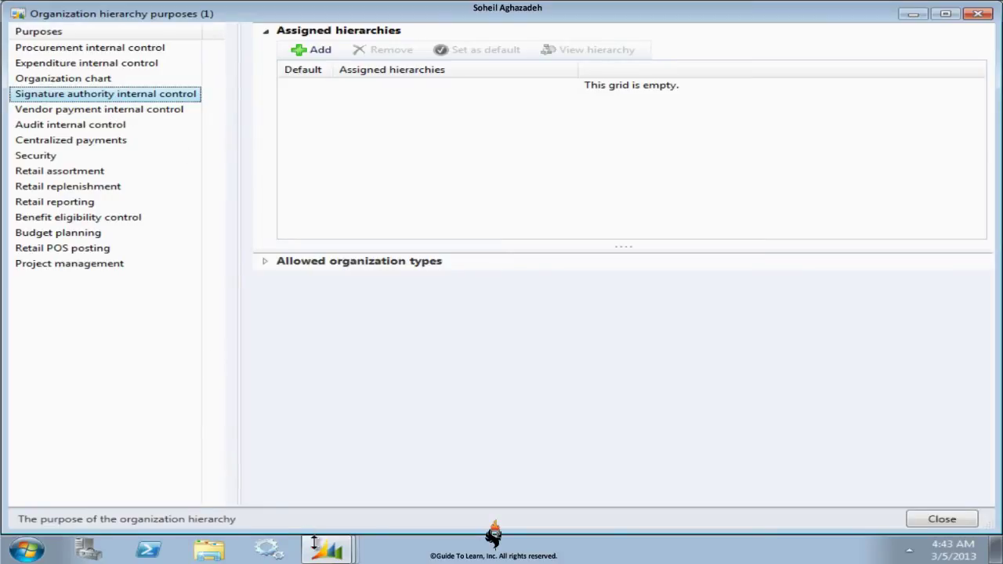
- Check Vendor payment internal control, Audit internal control and Centralized payments for assigned hierarchies
{"action": "mouse_move", "coordinate": [321, 551]}
{"action": "left_click", "coordinate": [159, 114]}
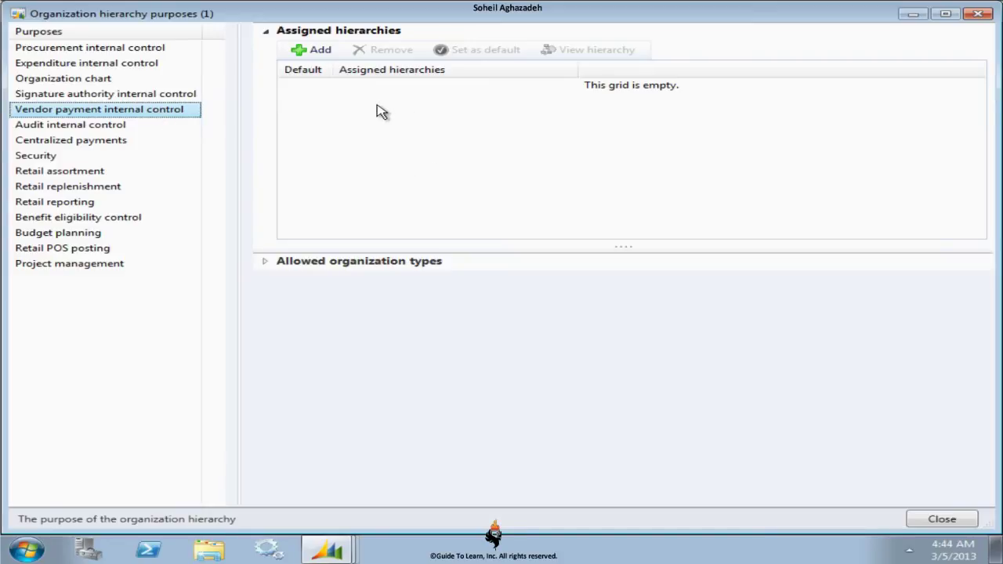
{"action": "left_click", "coordinate": [109, 125]}
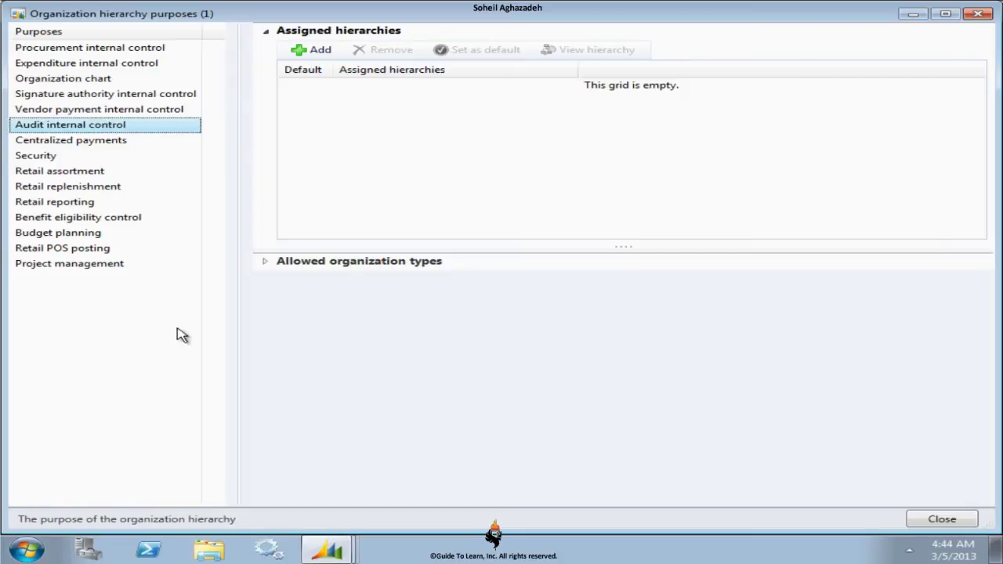
{"action": "left_click", "coordinate": [111, 141]}
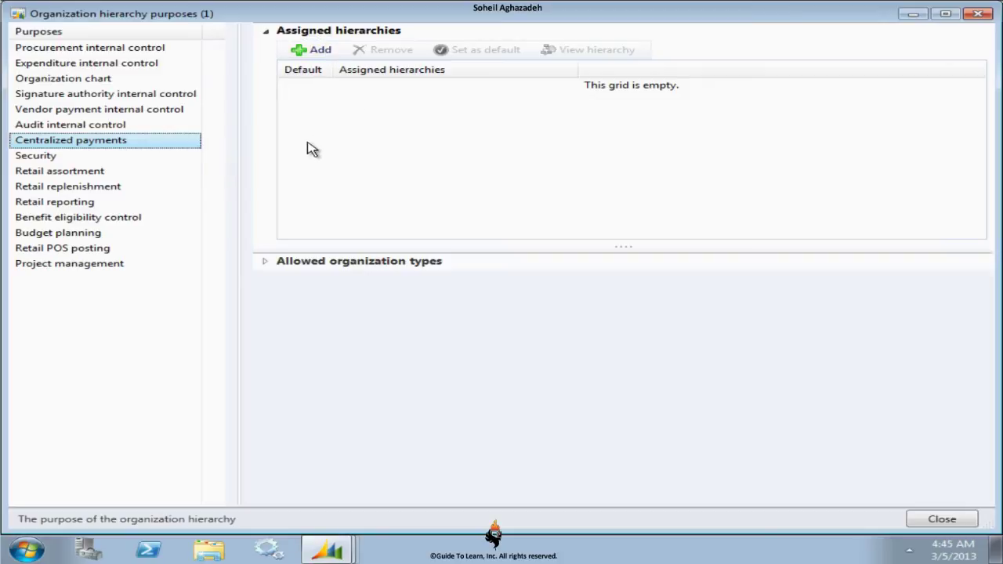
- Check assigned hierarchies for each purpose from Security to Project management, then reselect Procurement internal control
{"action": "left_click", "coordinate": [31, 156]}
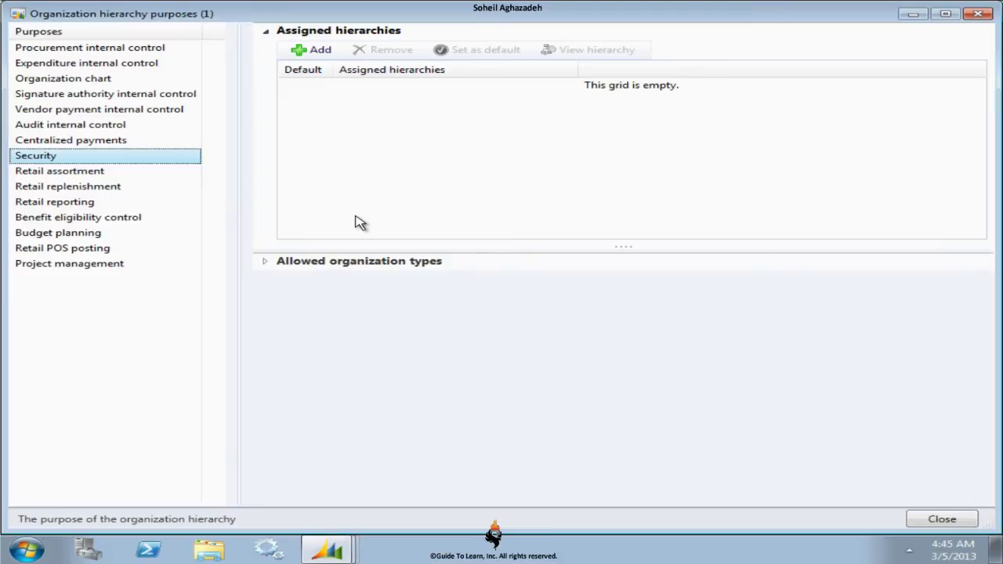
{"action": "left_click", "coordinate": [109, 176]}
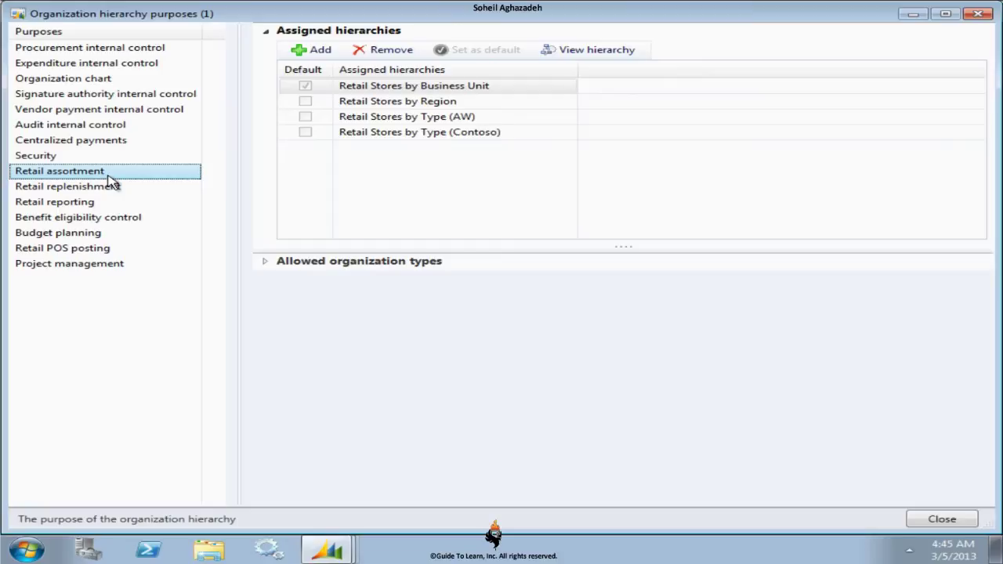
{"action": "left_click", "coordinate": [75, 205]}
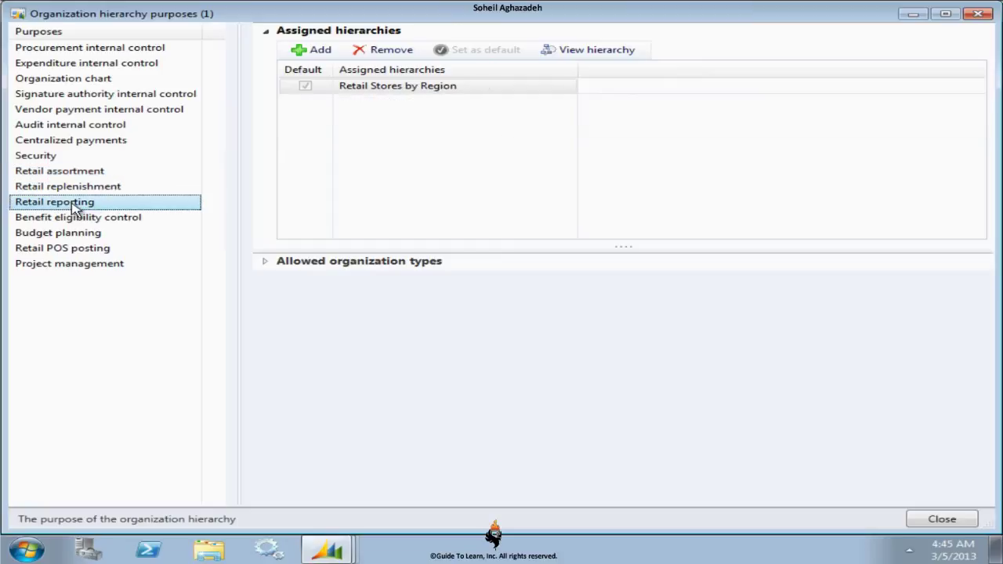
{"action": "left_click", "coordinate": [110, 220]}
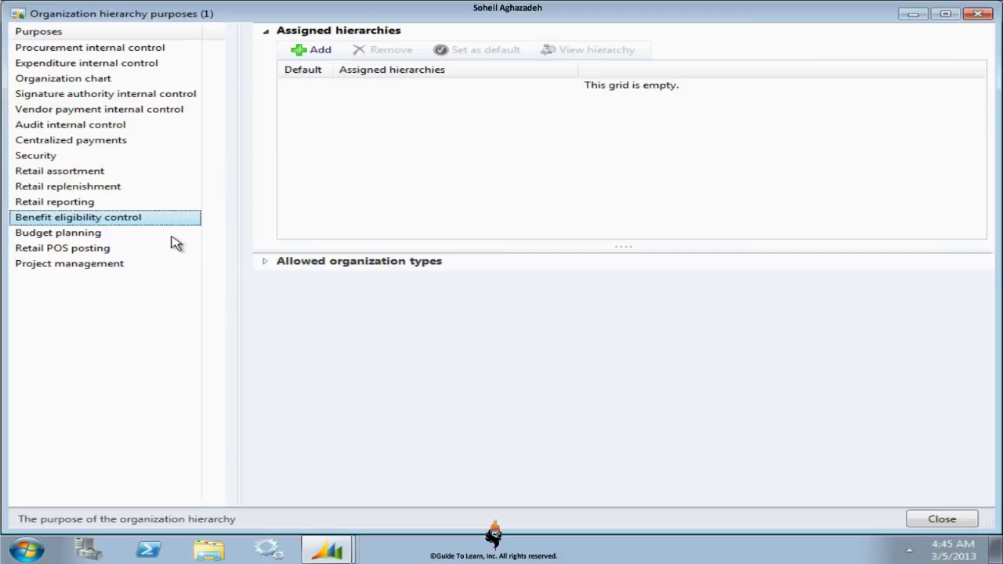
{"action": "left_click", "coordinate": [145, 235]}
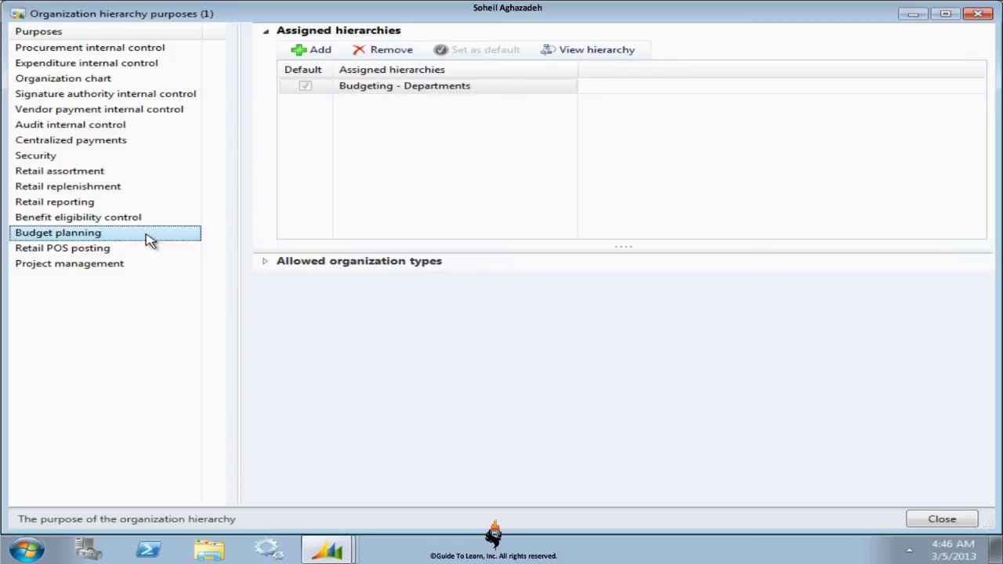
{"action": "left_click", "coordinate": [99, 254]}
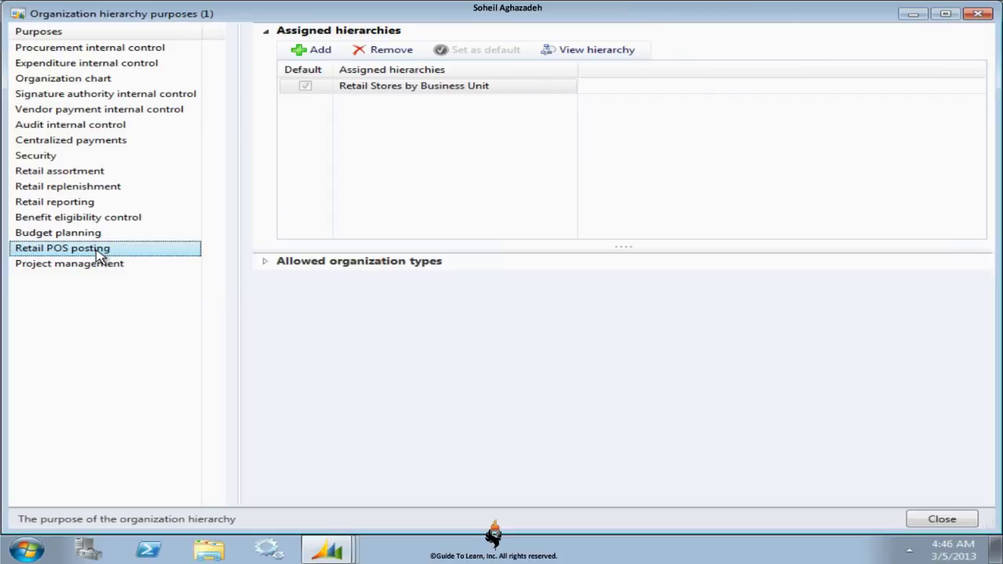
{"action": "left_click", "coordinate": [109, 269]}
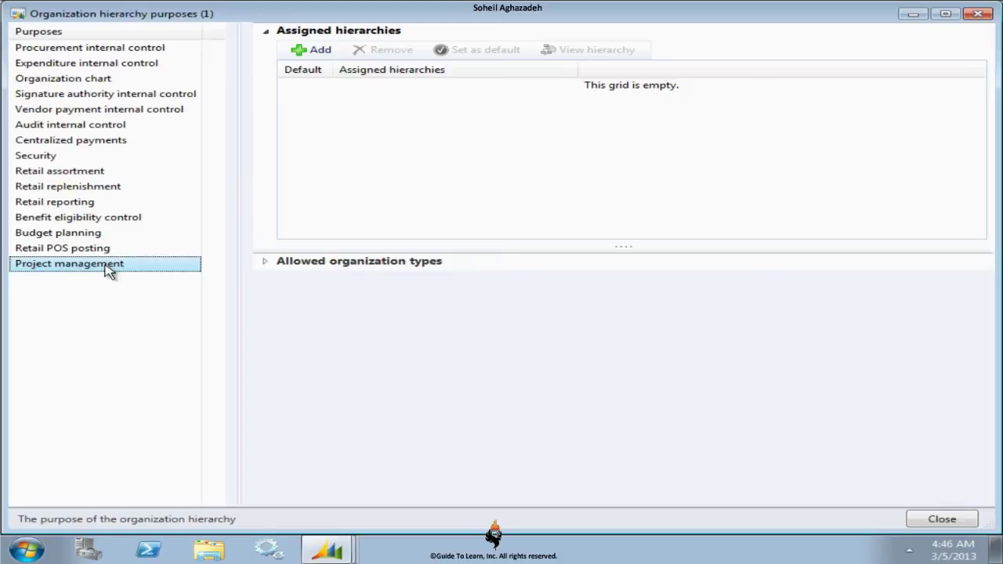
{"action": "left_click", "coordinate": [146, 52]}
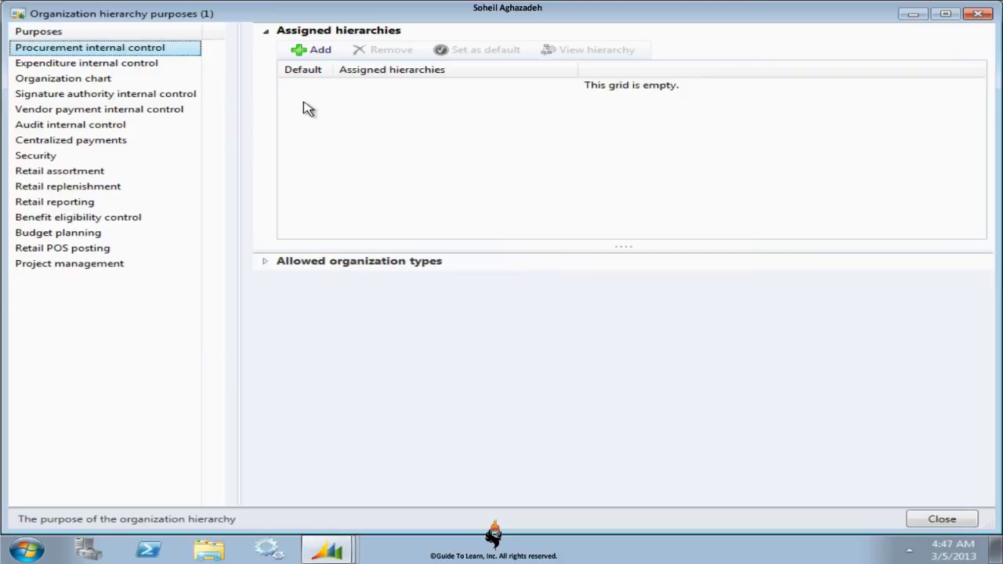
- Add a hierarchy to Procurement internal control, ticking Retail Stores by Type (Contoso)
{"action": "left_click", "coordinate": [311, 50]}
{"action": "left_click", "coordinate": [378, 241]}
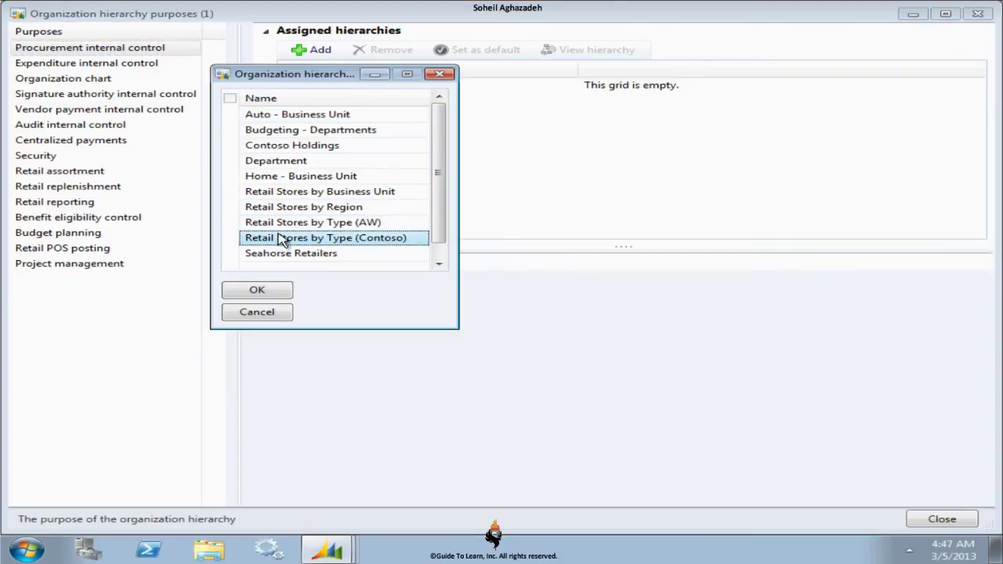
{"action": "left_click", "coordinate": [230, 238]}
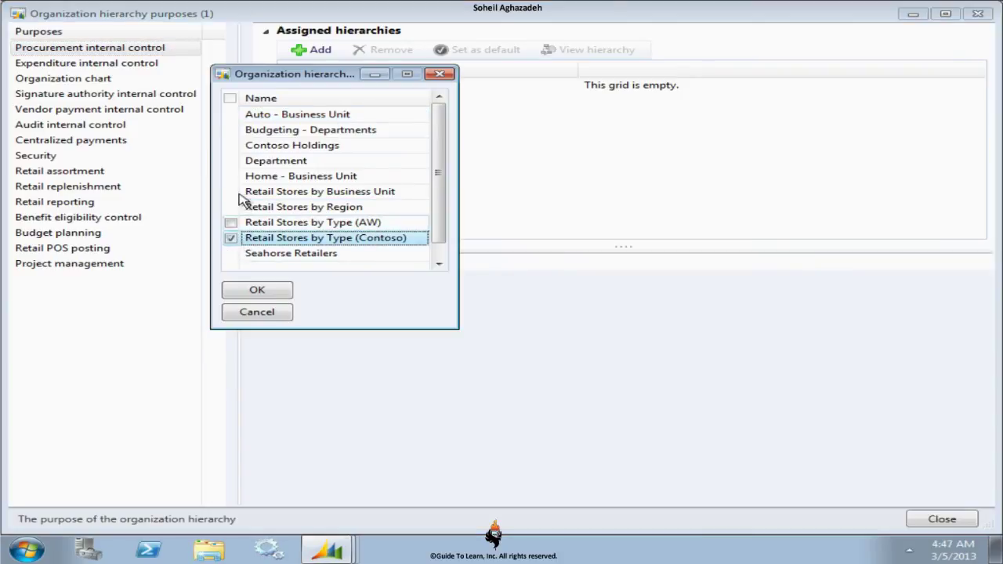